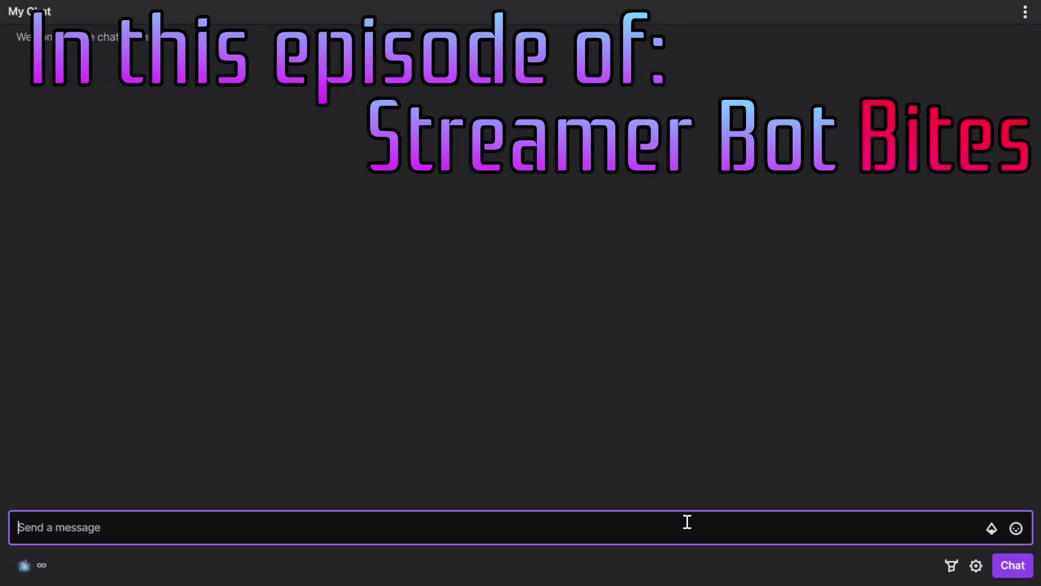
Query the day counter by sending !dayssince in the Twitch chat
type("!days ")
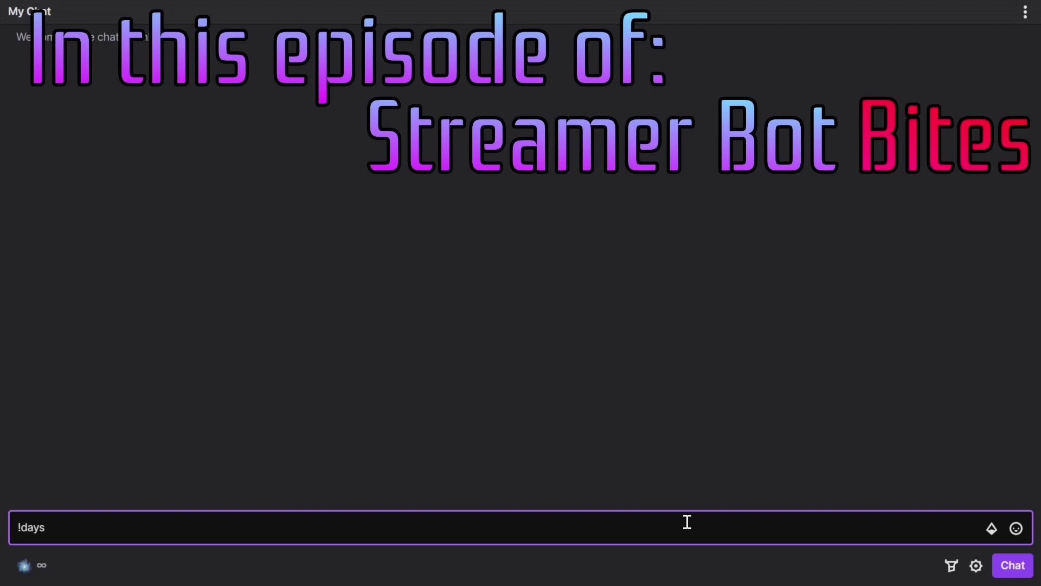
type("since")
key("Return")
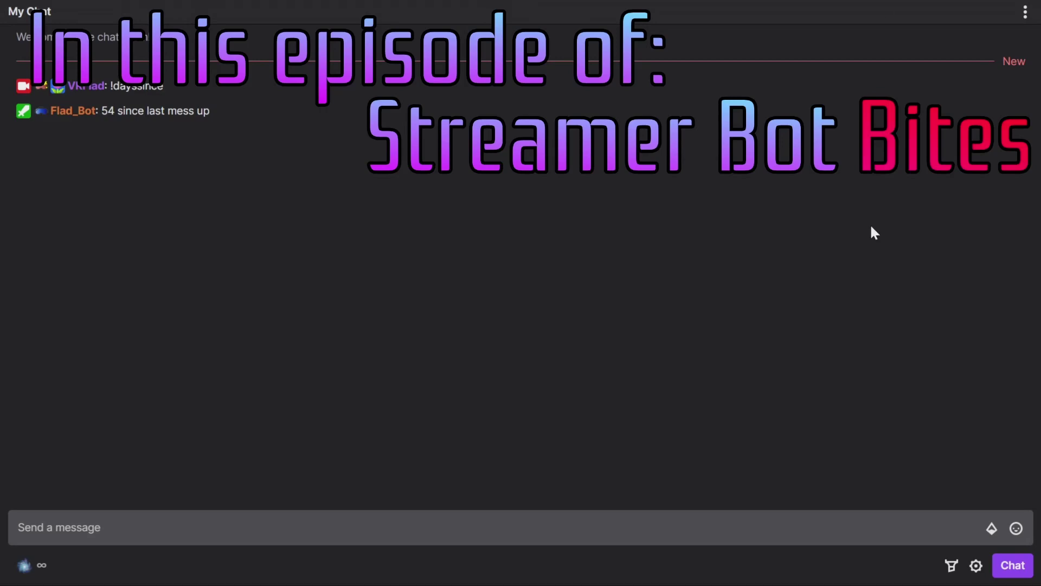
Reset the day counter by sending !dayssince 0 in the chat
left_click(868, 233)
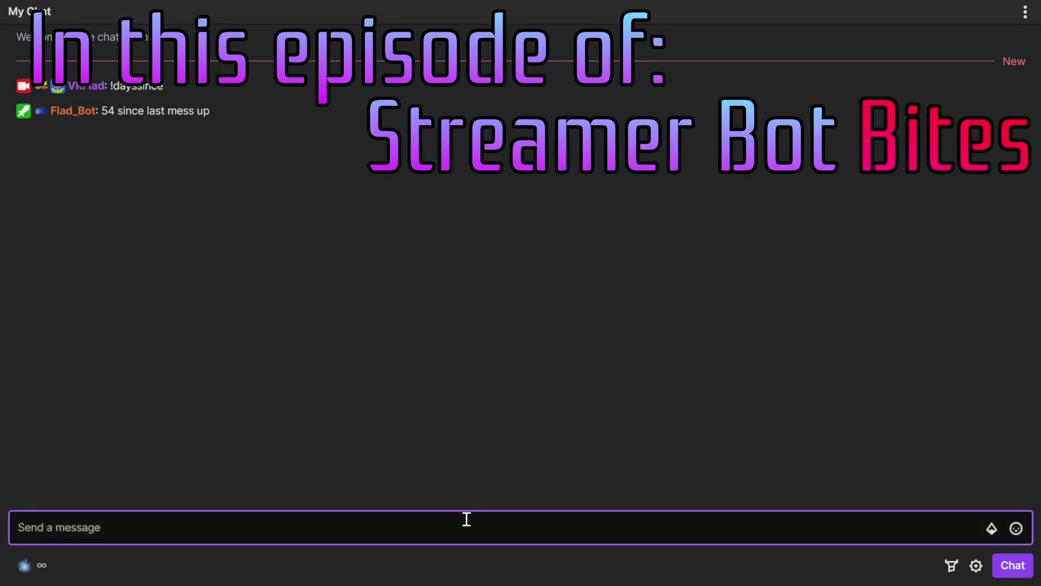
type("!dayssince")
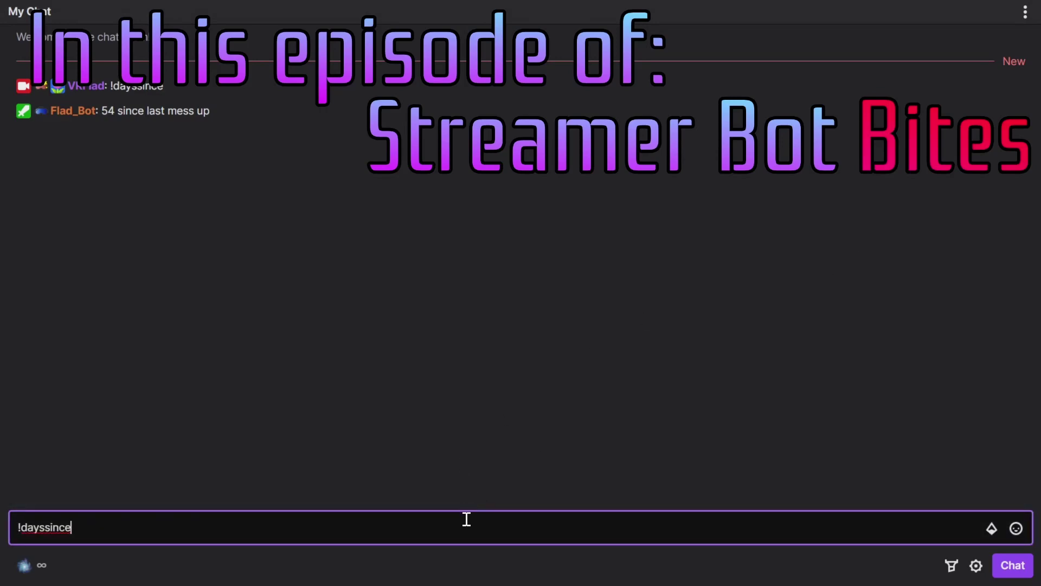
type(" 0")
key("Return")
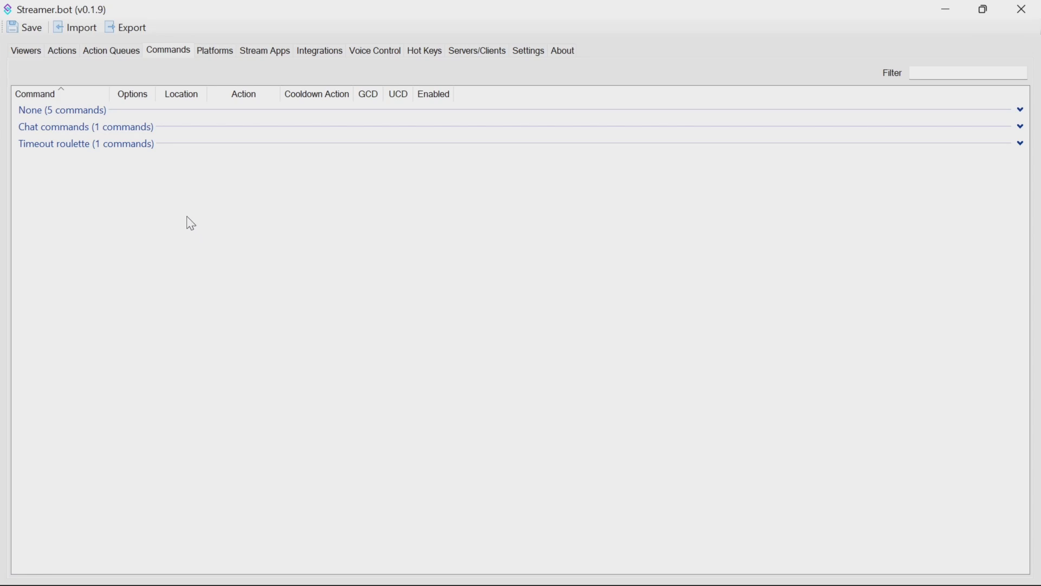
Switch to Streamer.bot and import the copied "Days since v1 - 23rd June 2022" string with its action and !dayssince command
left_click(76, 29)
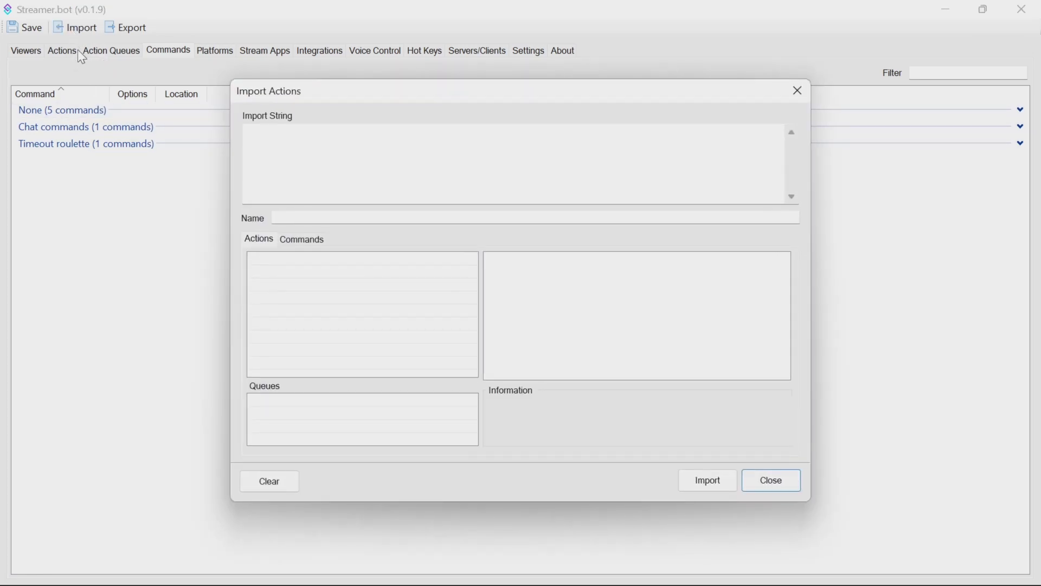
left_click(353, 158)
key("ctrl+v")
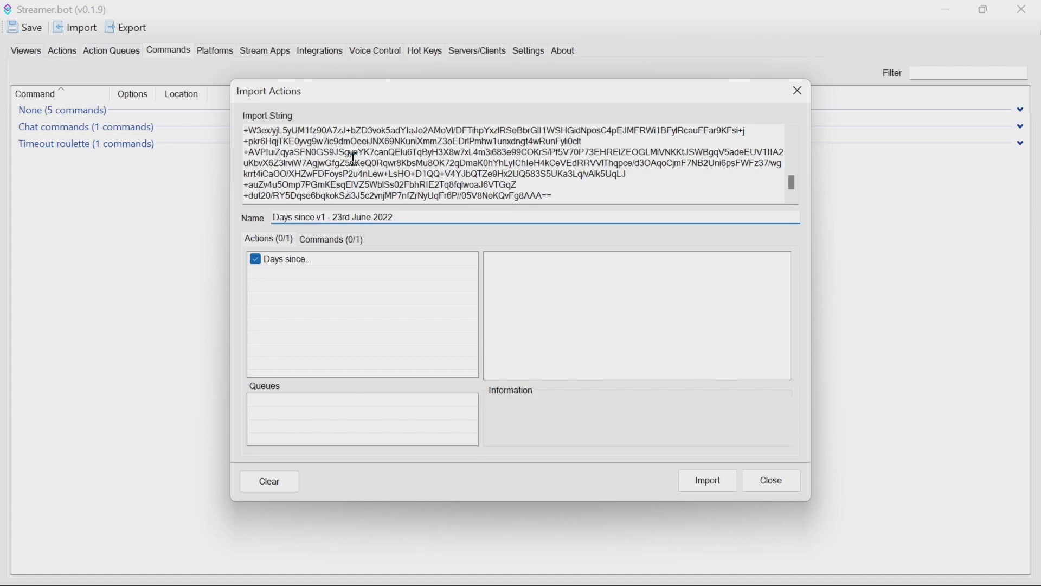
left_click(304, 264)
left_click(331, 238)
left_click(291, 274)
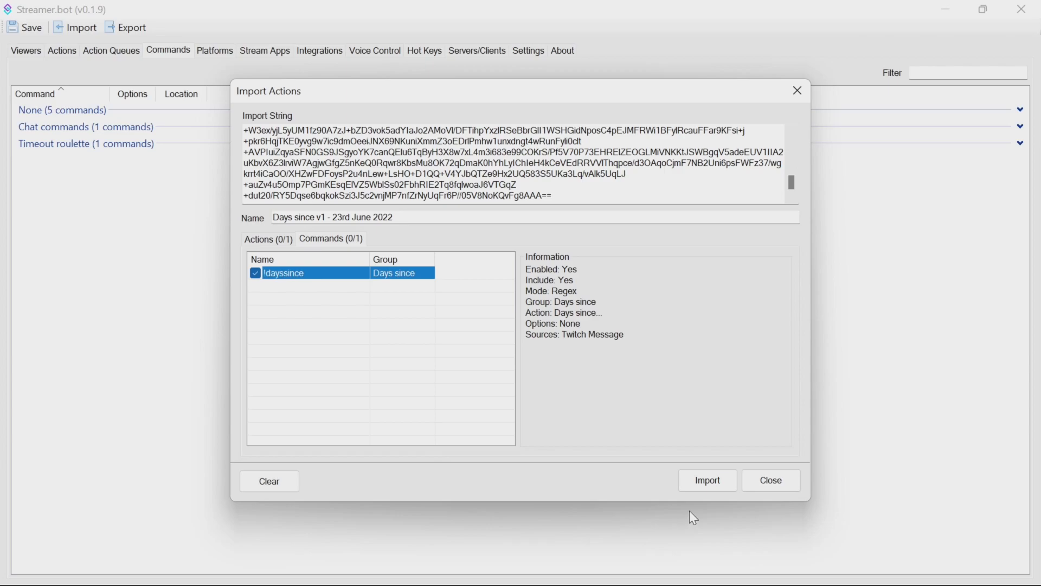
left_click(720, 484)
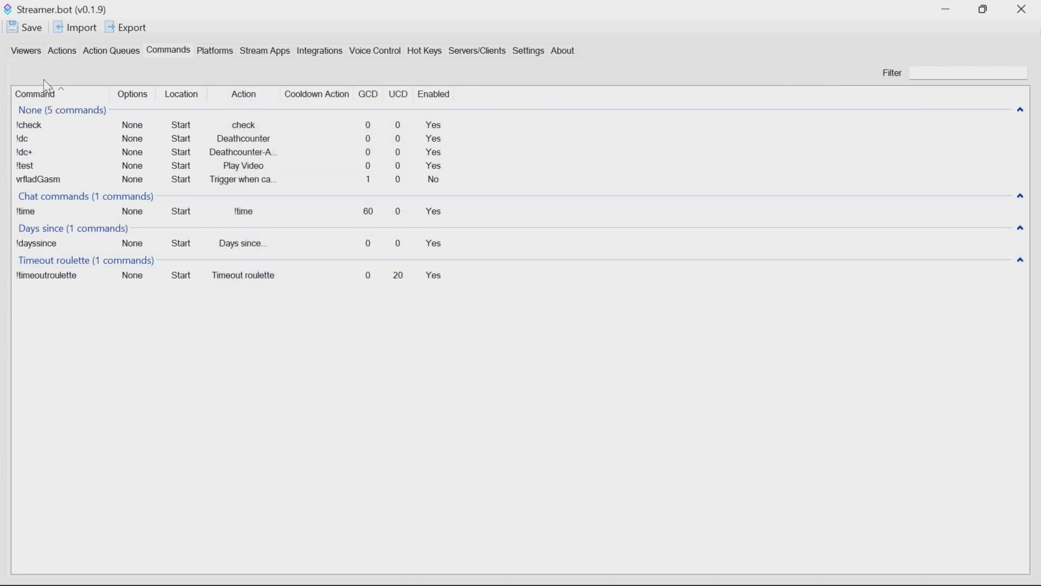
Examine the sub-actions of the imported "Days since..." action, including its Twitch message
left_click(62, 51)
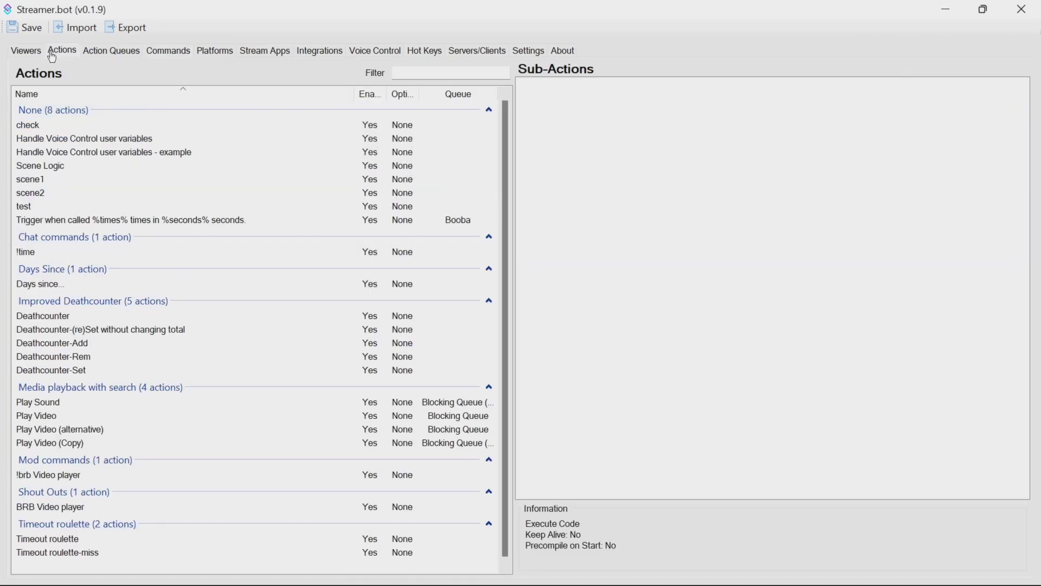
left_click(59, 285)
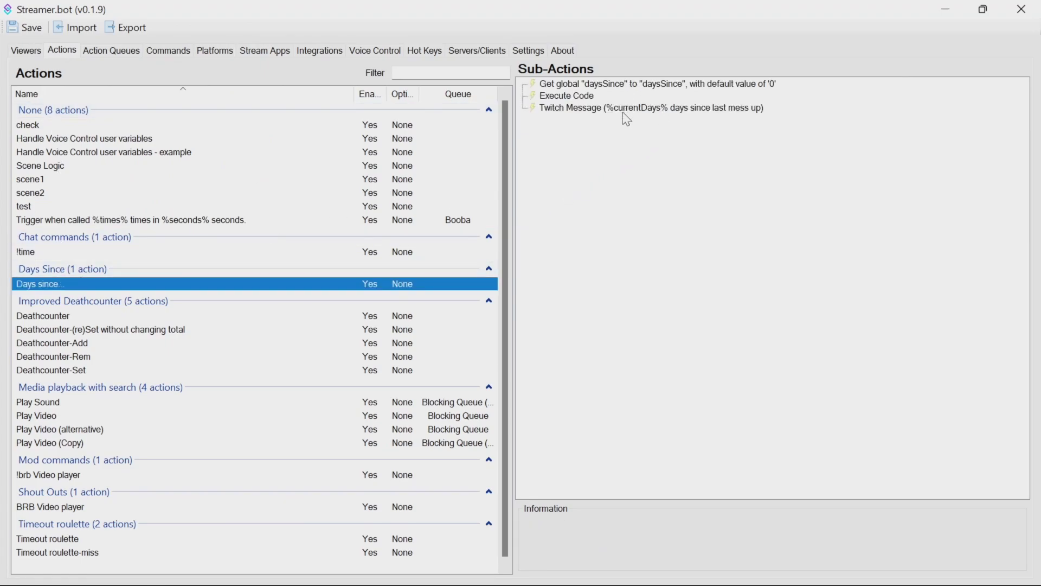
left_click(568, 109)
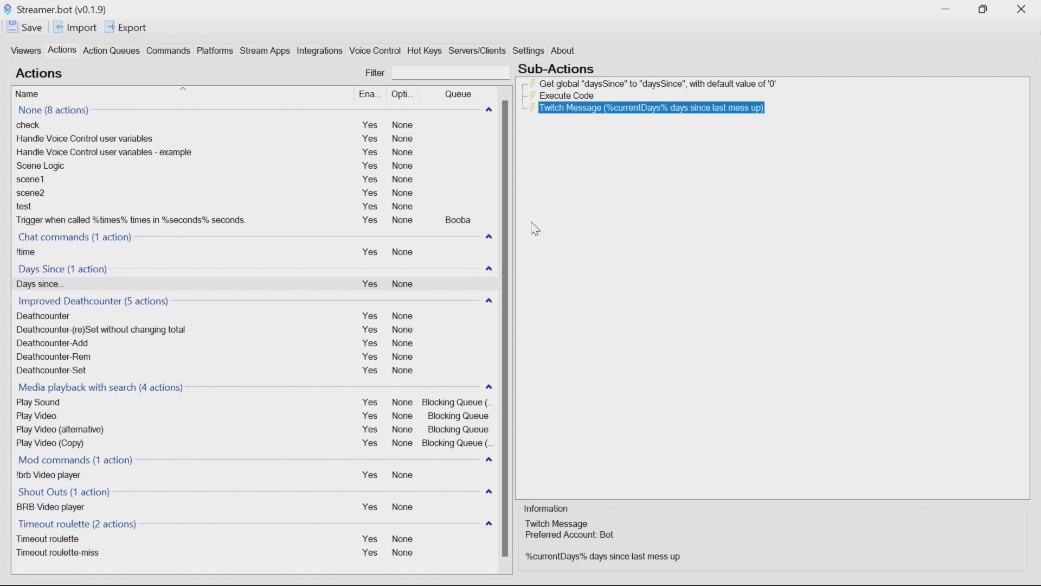
Review the settings and permissions of the !dayssince command, leaving them without applying changes
left_click(174, 52)
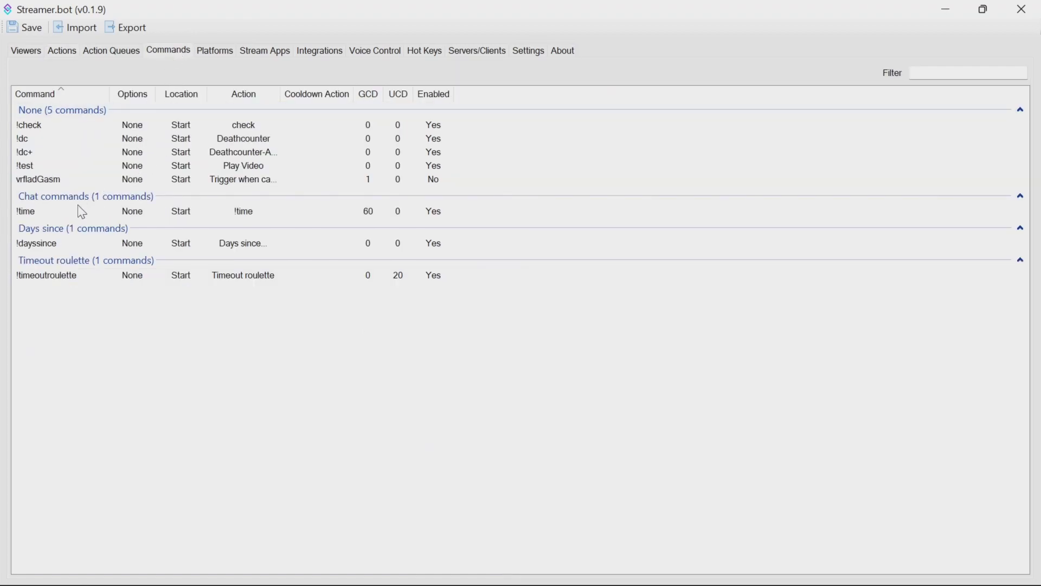
left_click(75, 248)
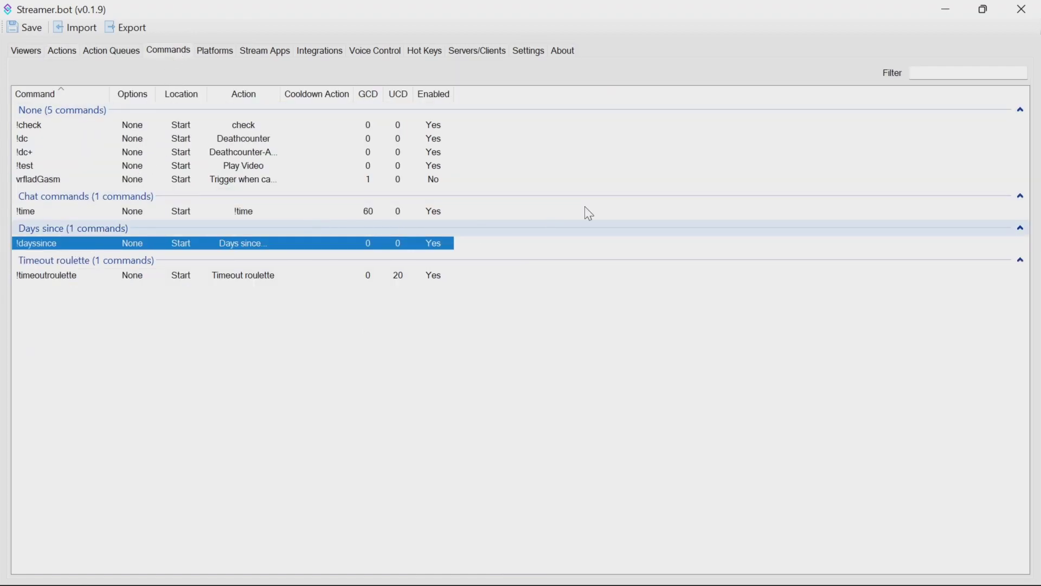
double_click(416, 245)
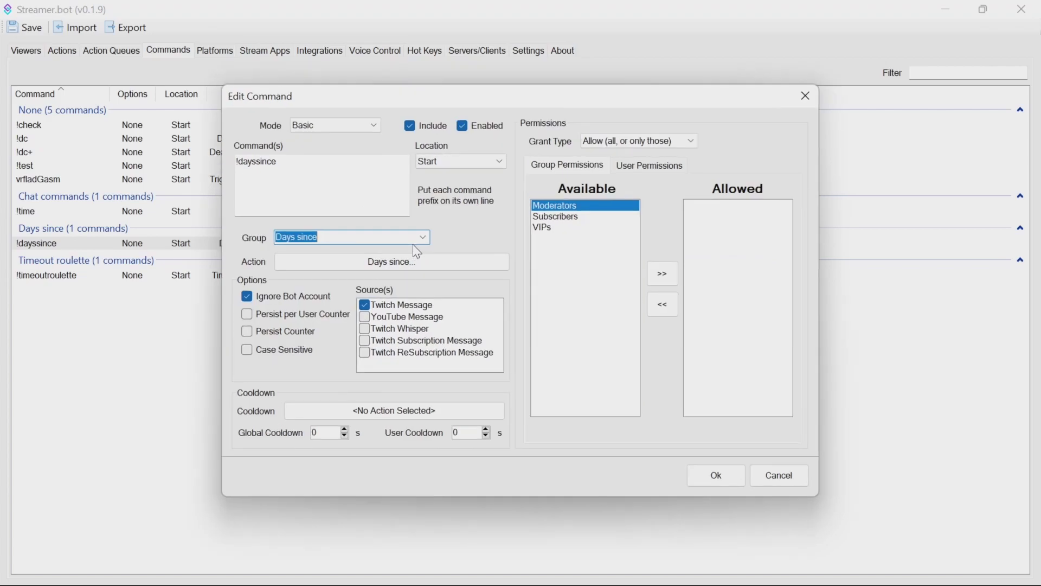
left_click(780, 476)
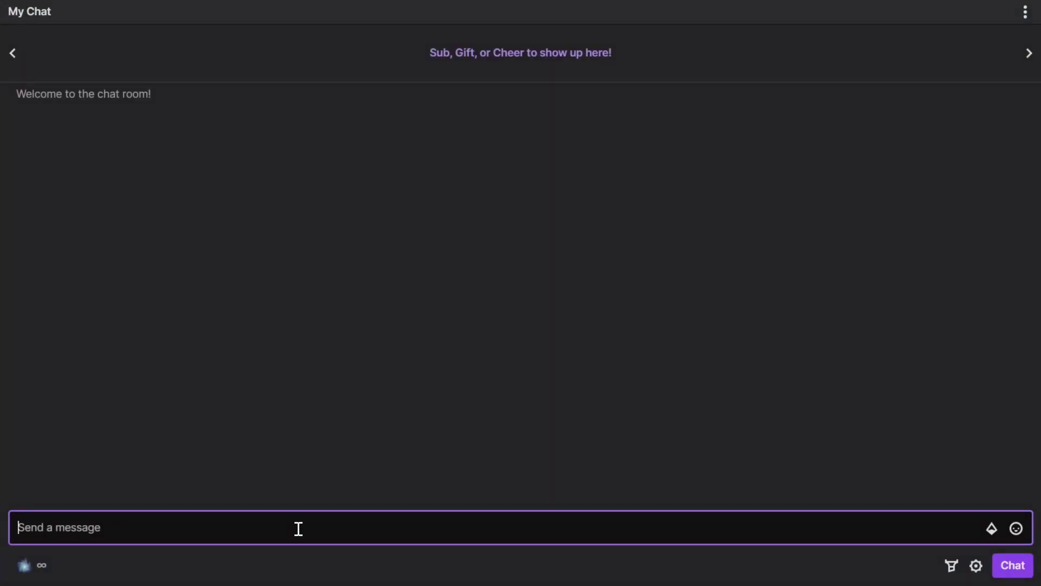
Switch to the Twitch chat and test the imported command by sending !dayssince
type("!")
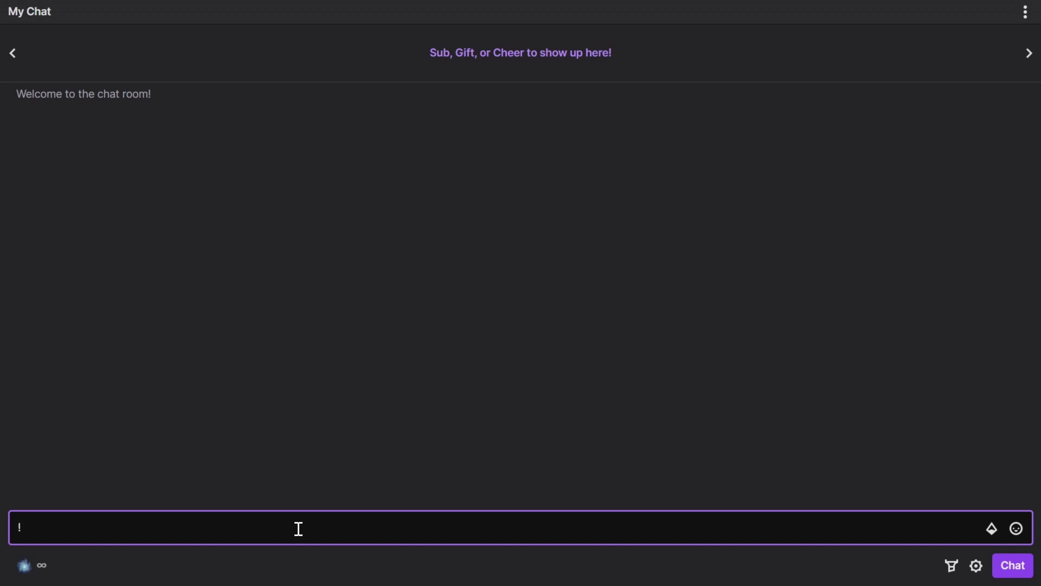
type("dayssince")
key("Return")
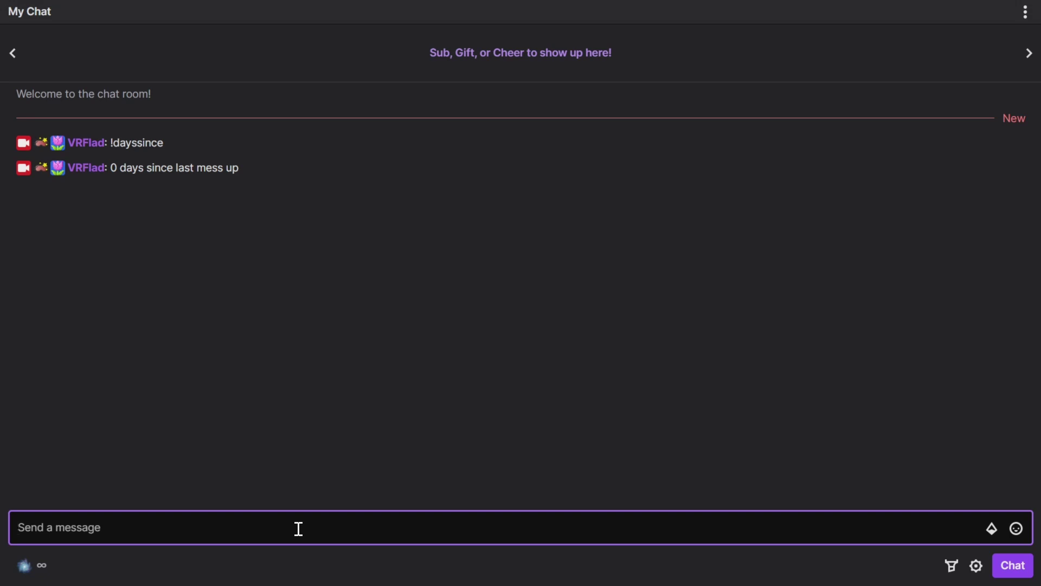
Set the day counter to 10 by sending !dayssince 10 in the chat
key("Up")
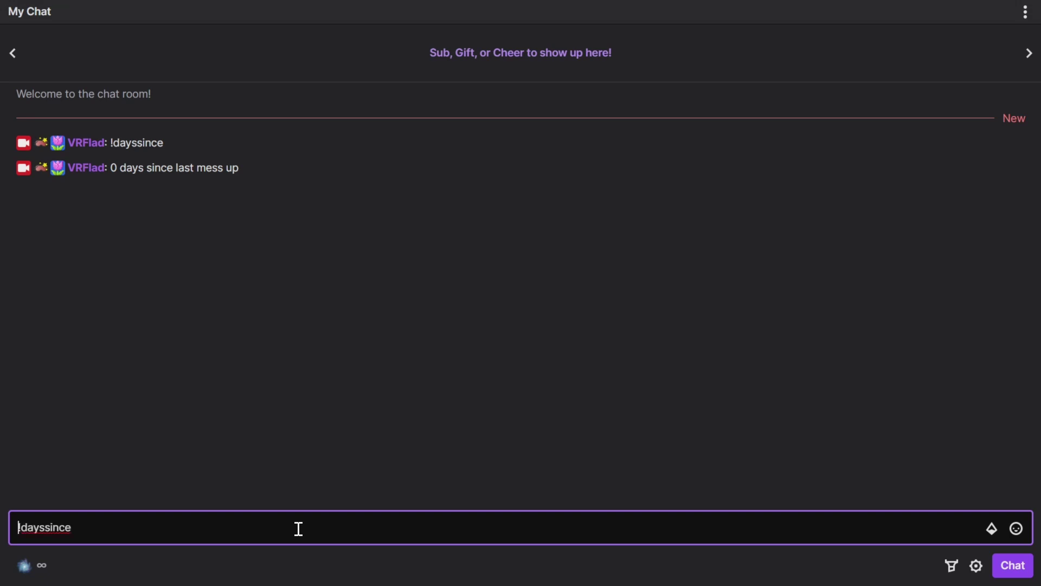
type("10")
key("Return")
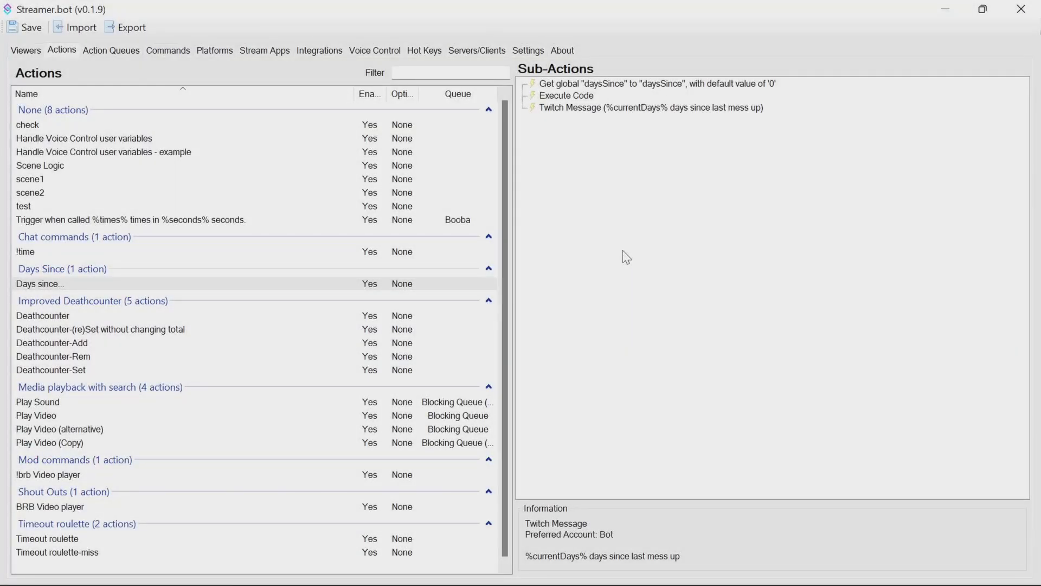
In Streamer.bot, add an OBS Set GDI Text sub-action to "Days since..." with scene VRFlad Fast Track Alerts, source counter and text %currentDays%
right_click(561, 133)
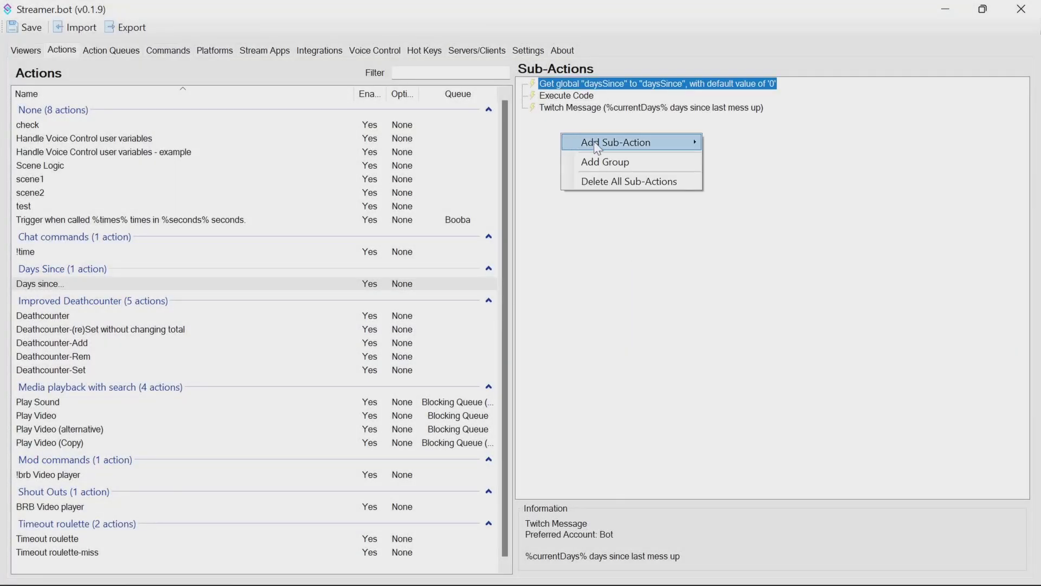
mouse_move(596, 142)
mouse_move(758, 387)
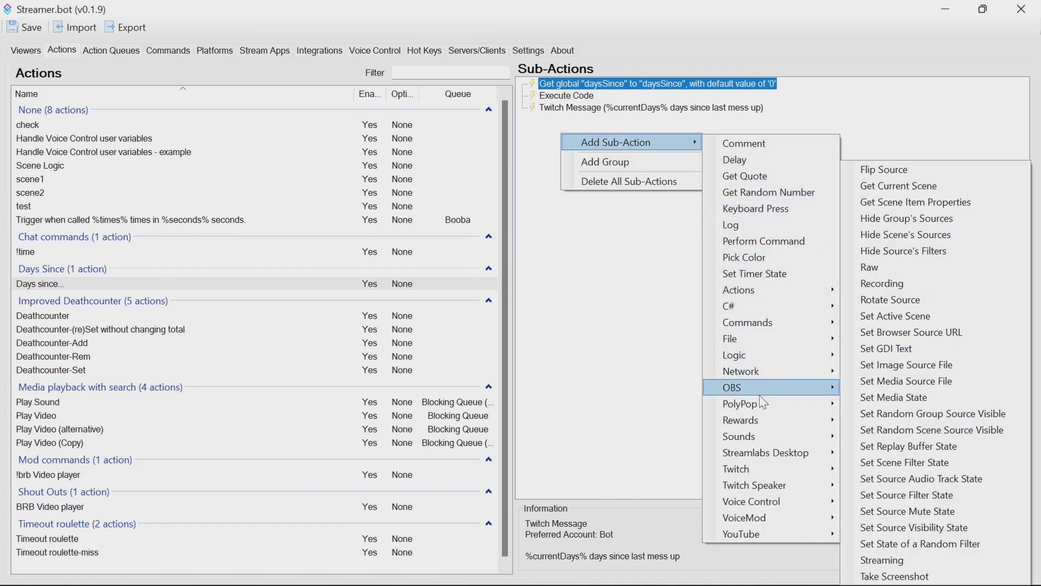
left_click(885, 358)
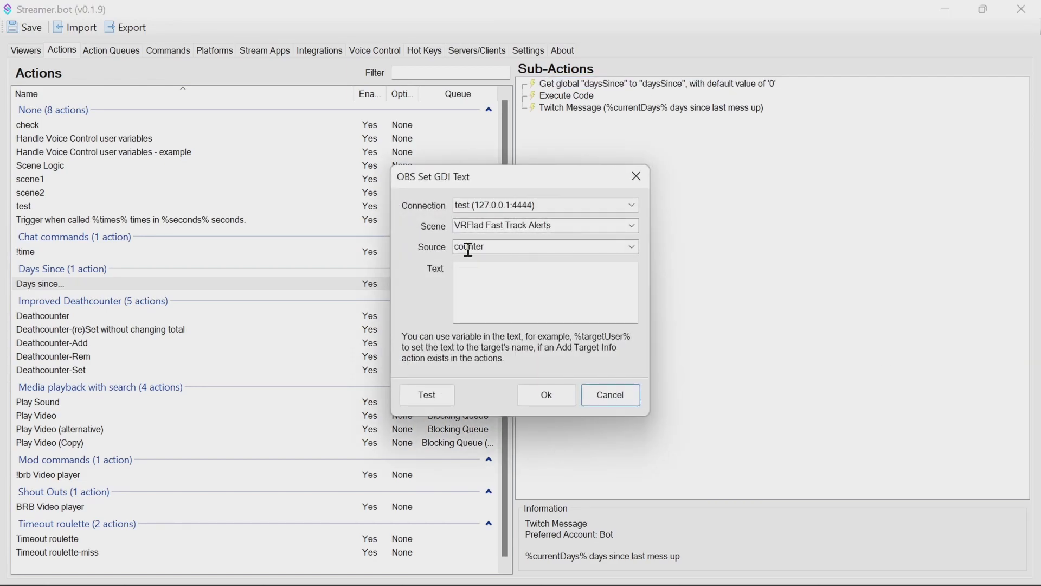
left_click(485, 275)
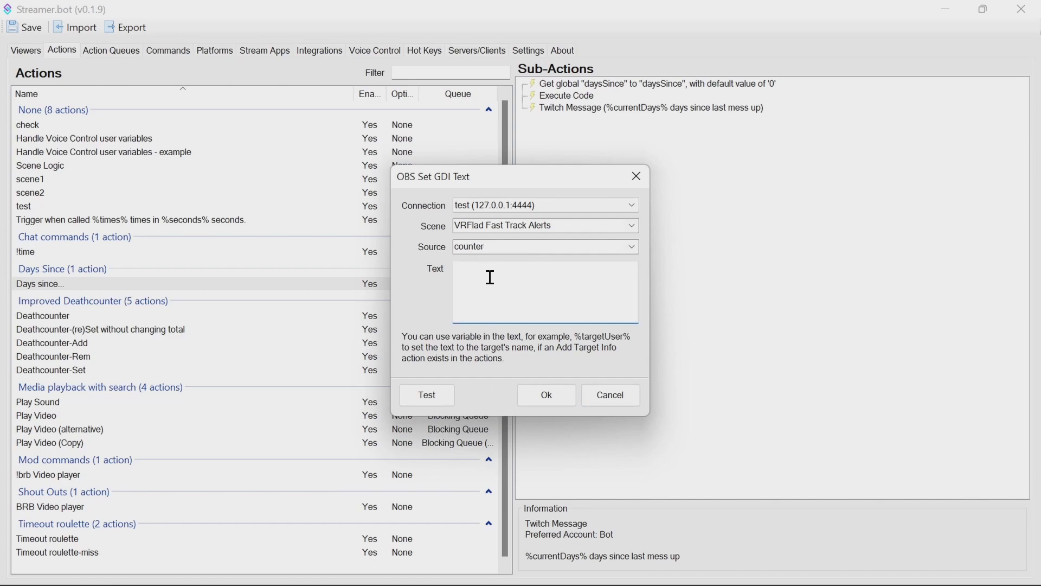
type("%currentDays%")
left_click(545, 400)
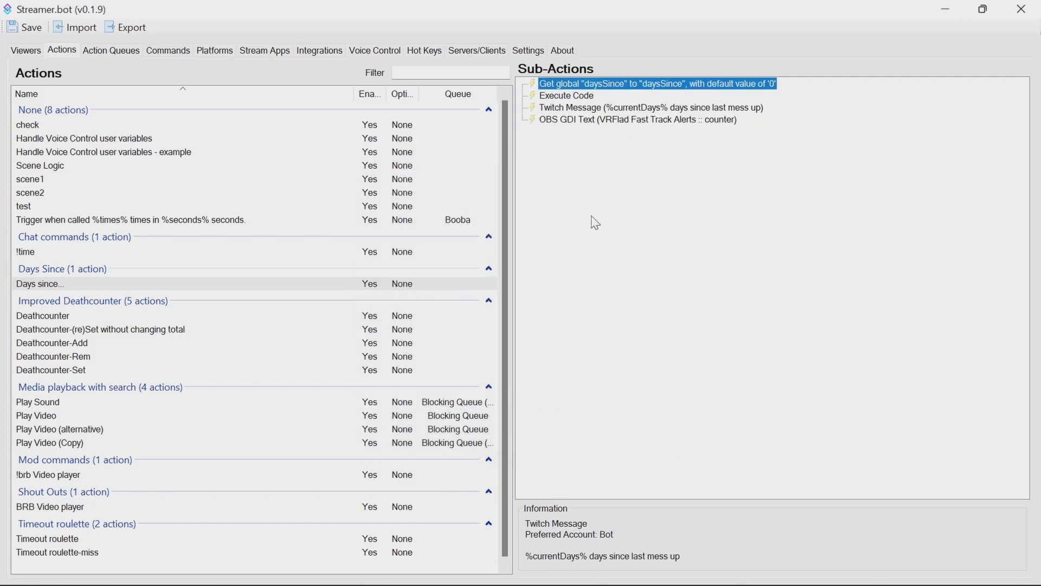
left_click(578, 108)
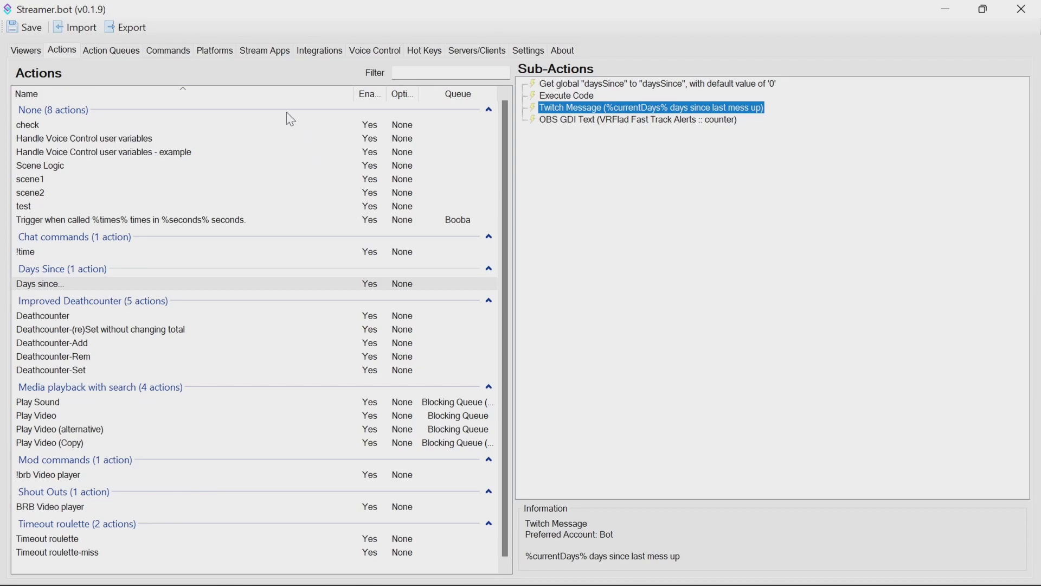
Add an enabled OBS event for StreamStarted that runs the "Days since..." action
left_click(264, 54)
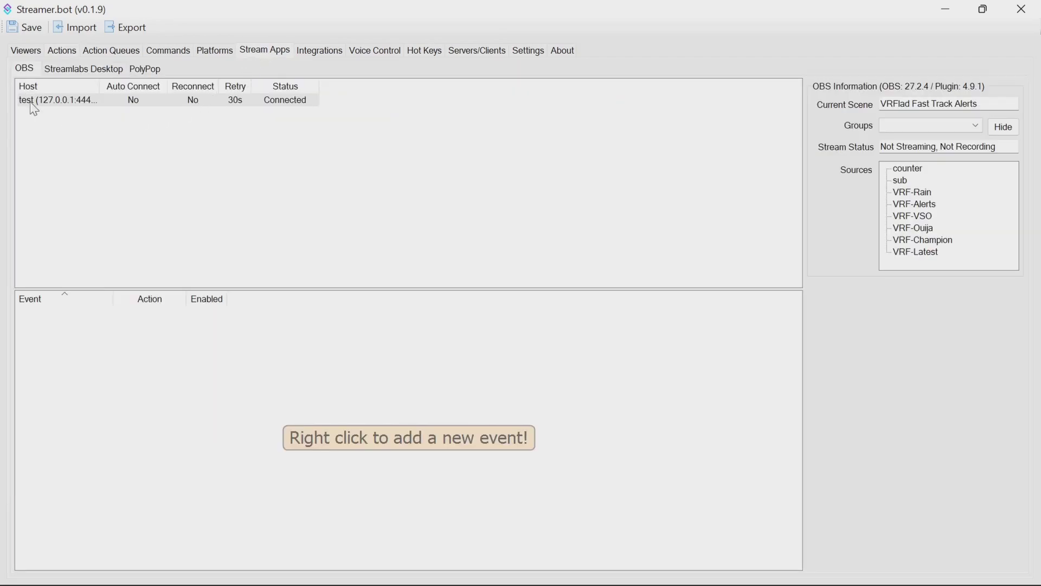
right_click(65, 342)
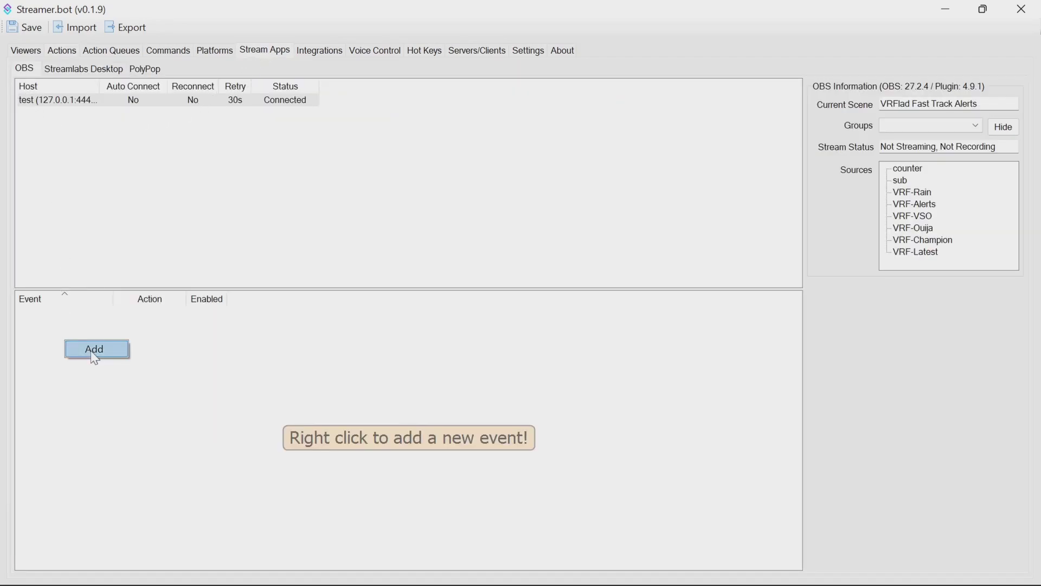
left_click(89, 353)
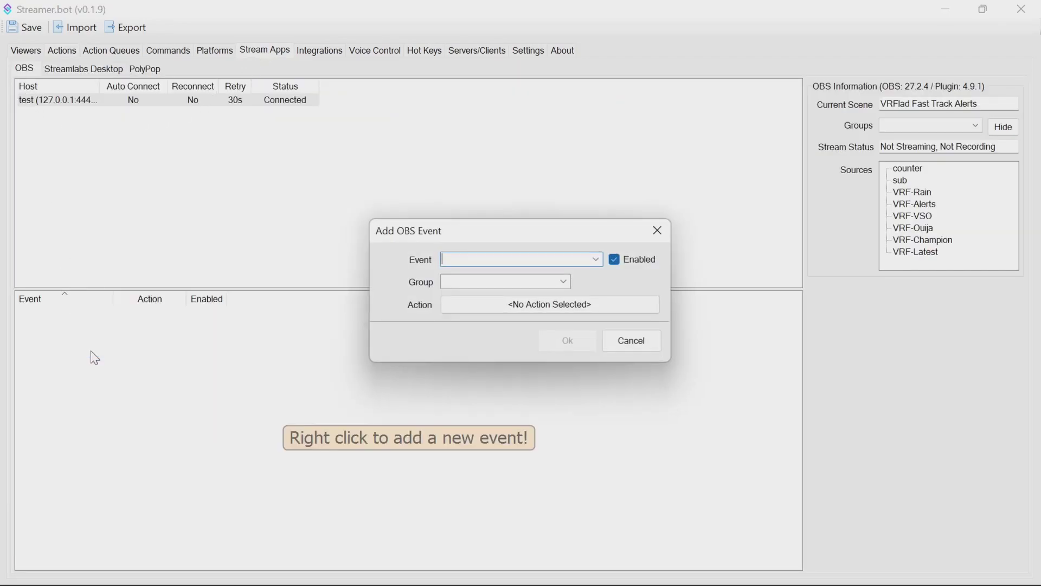
left_click(598, 264)
scroll(564, 277, "down", 1)
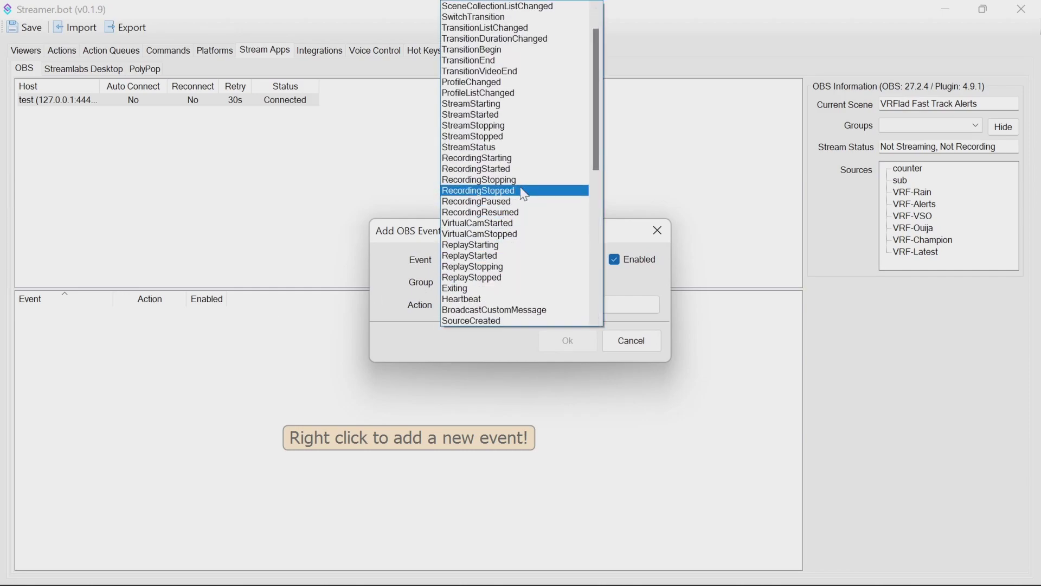
left_click(489, 114)
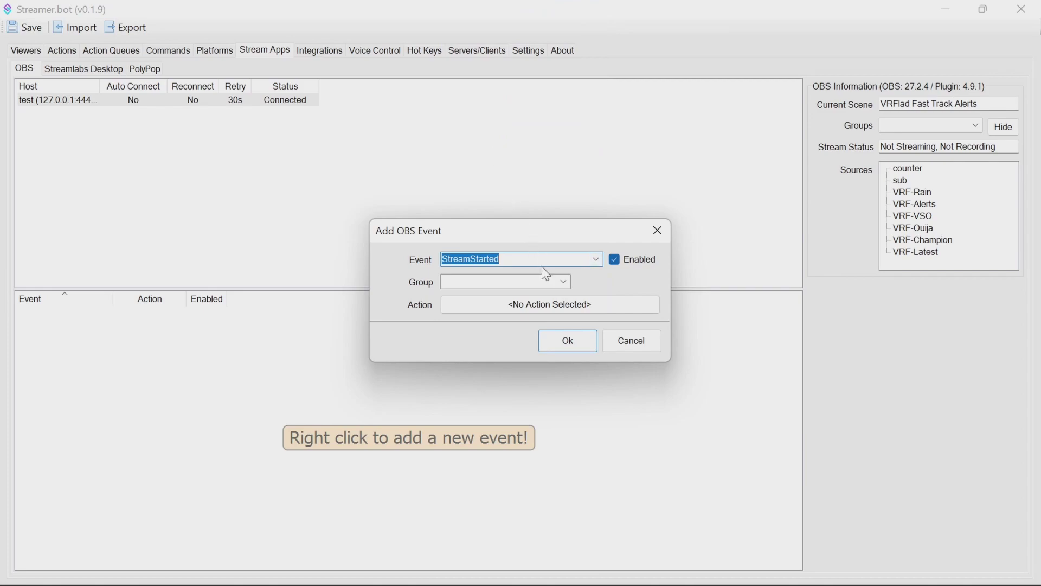
left_click(562, 309)
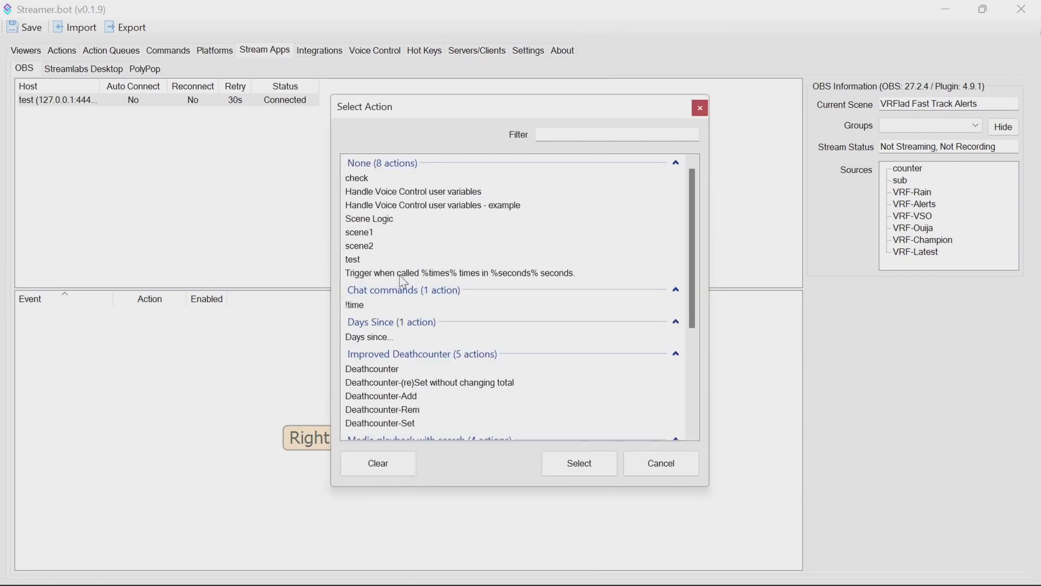
left_click(388, 339)
left_click(566, 465)
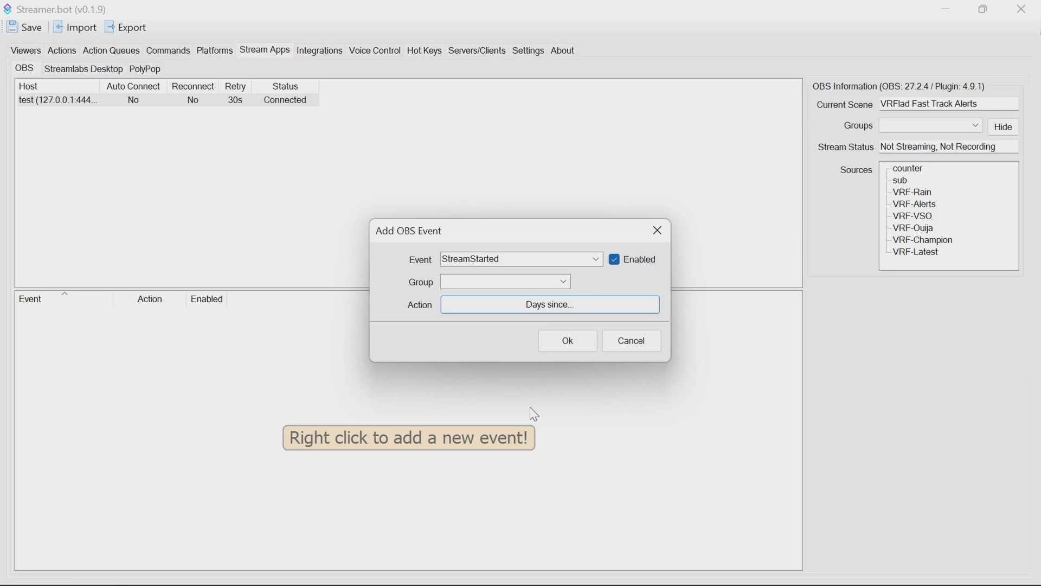
left_click(564, 342)
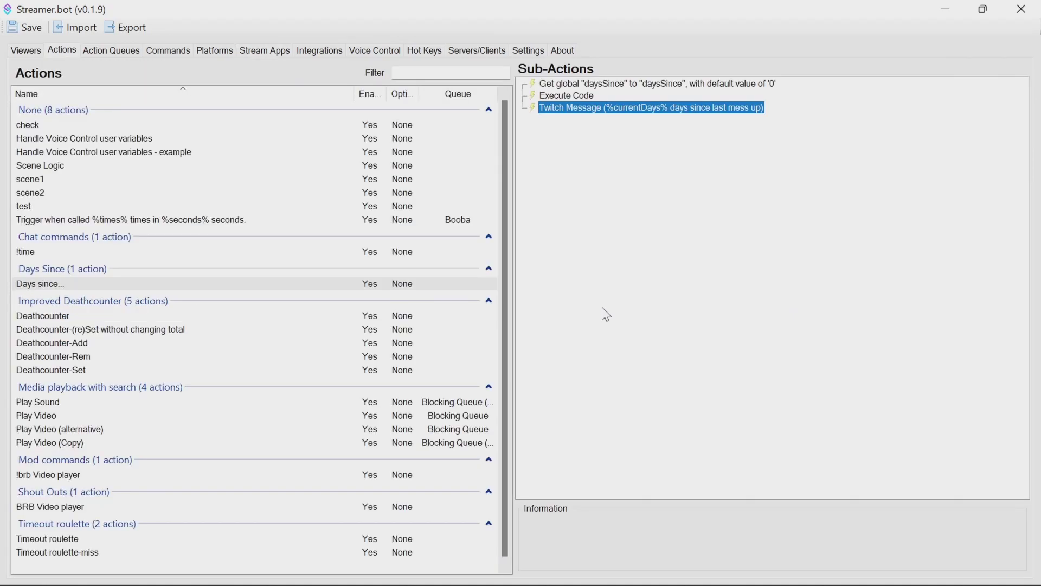
Review the "Days since..." sub-actions and open the Execute Code one to examine how moderator input sets the daysSince global variable
left_click(577, 84)
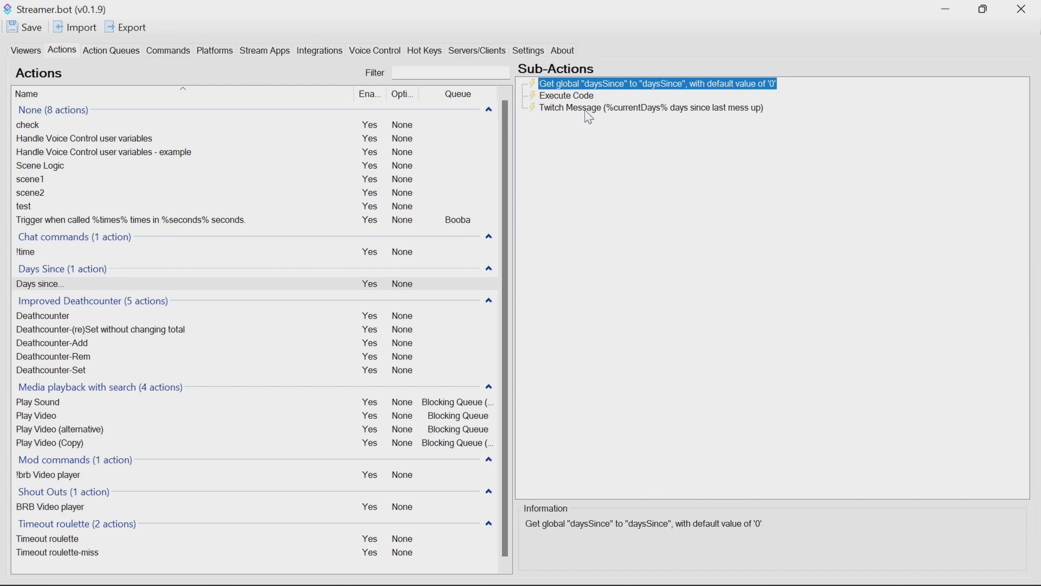
left_click(568, 97)
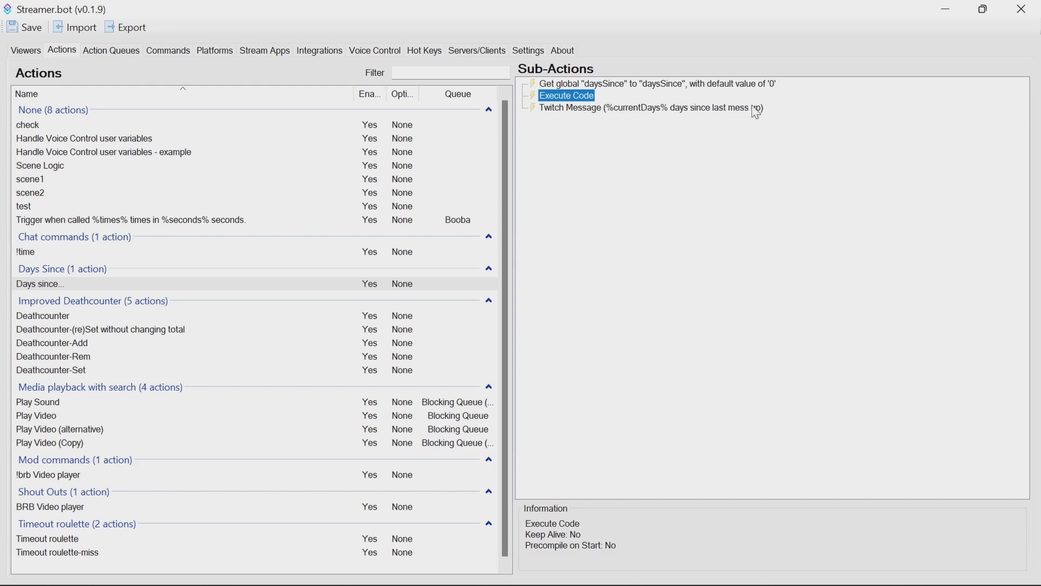
double_click(572, 97)
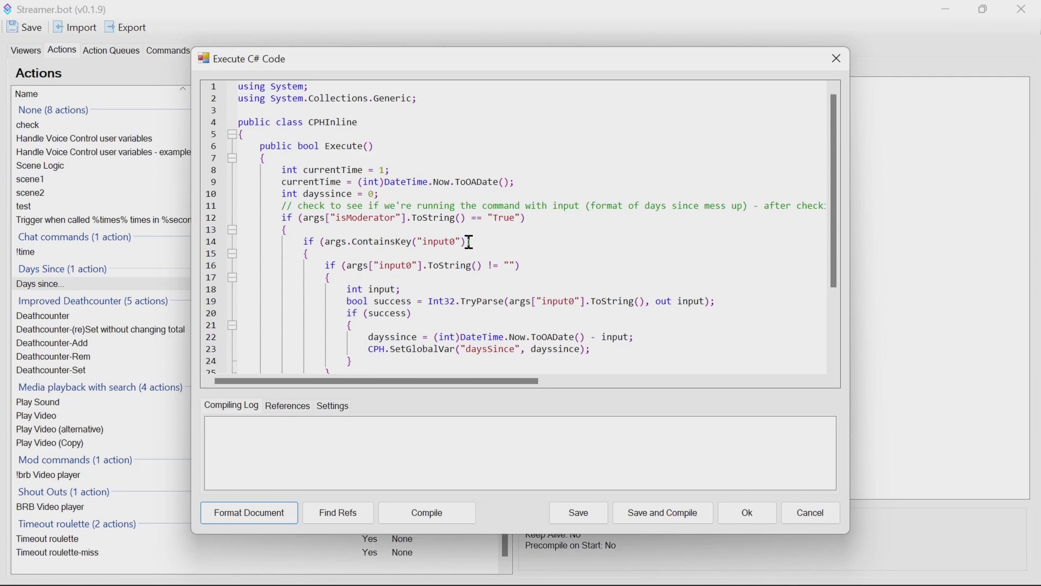
scroll(465, 251, "down", 1)
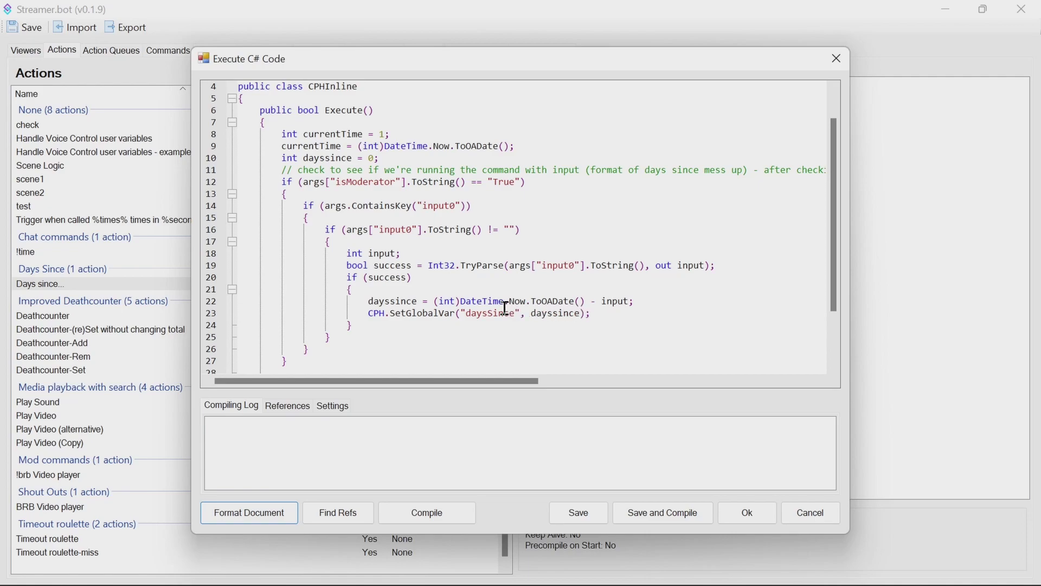
scroll(532, 305, "down", 2)
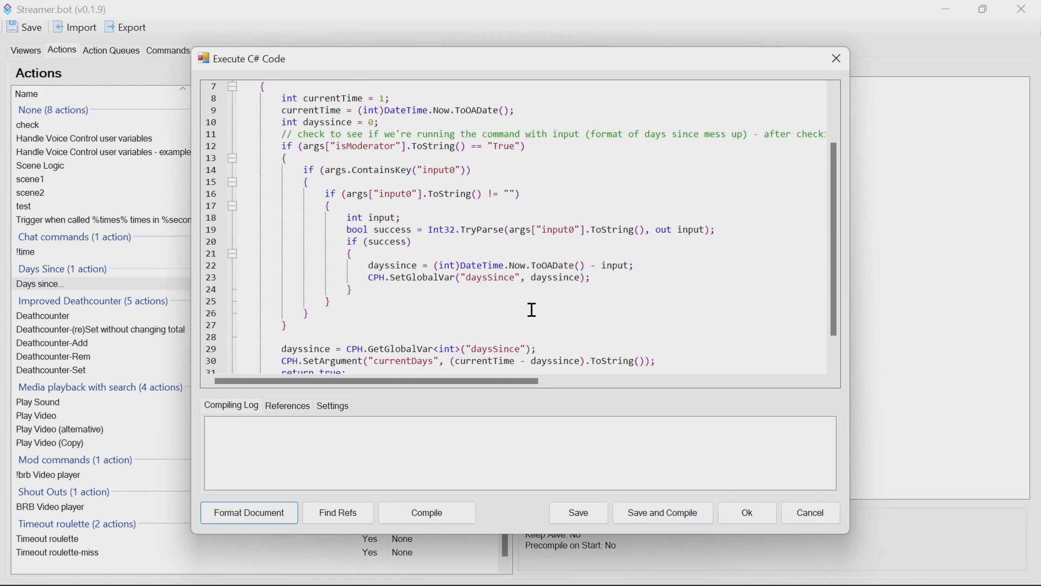
scroll(532, 311, "up", 1)
scroll(526, 307, "up", 1)
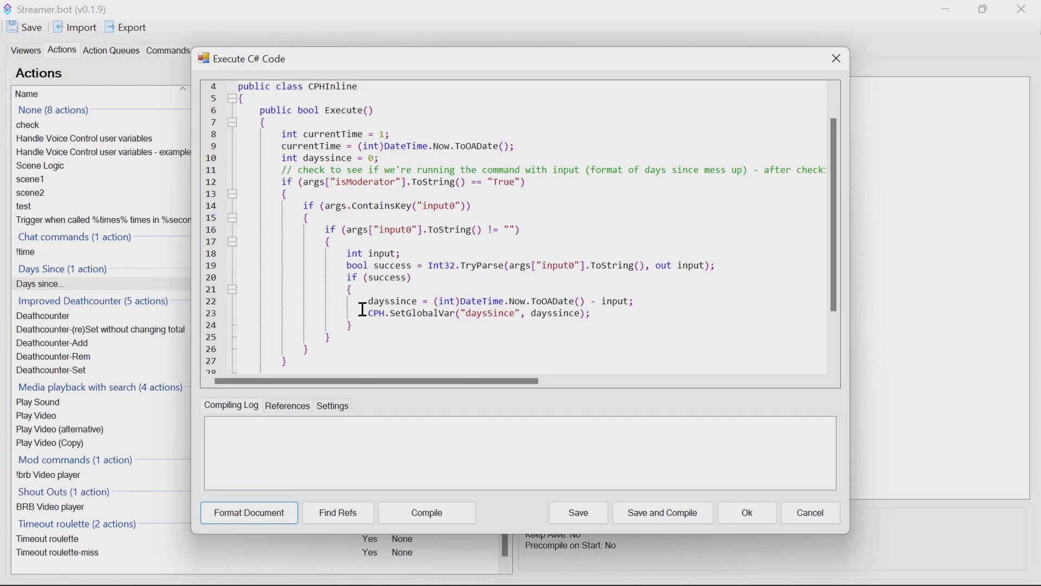
left_click_drag(369, 315, 596, 319)
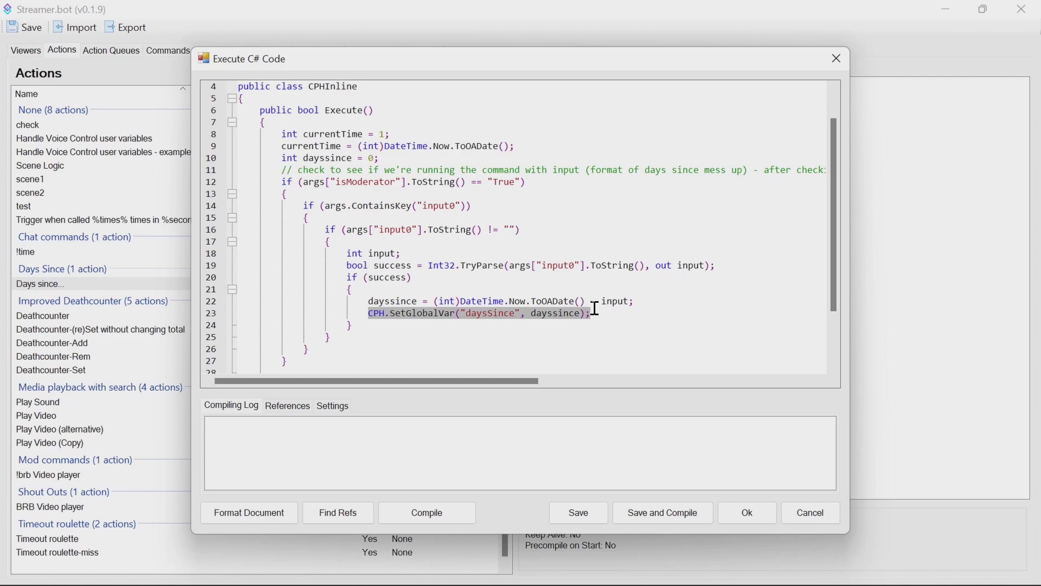
Examine the final lines of the C# code that read daysSince, set the currentDays argument as a string and return true
scroll(596, 308, "down", 2)
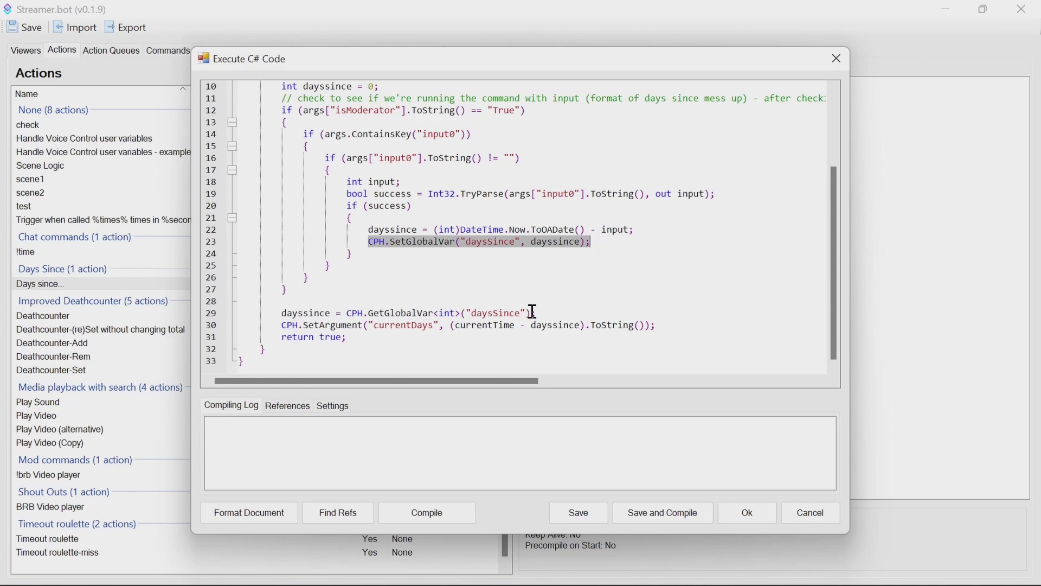
left_click_drag(534, 313, 277, 324)
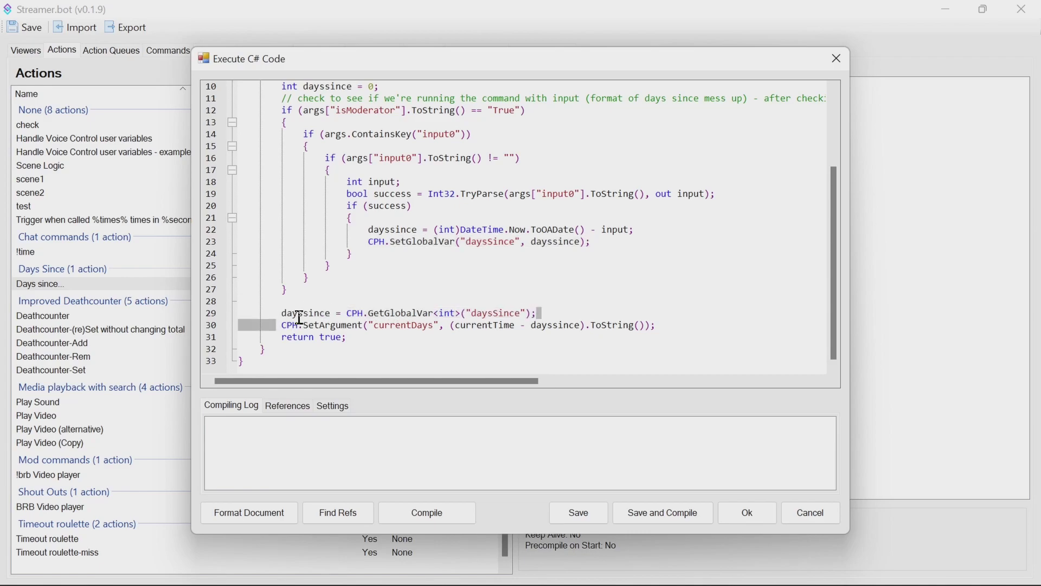
double_click(418, 325)
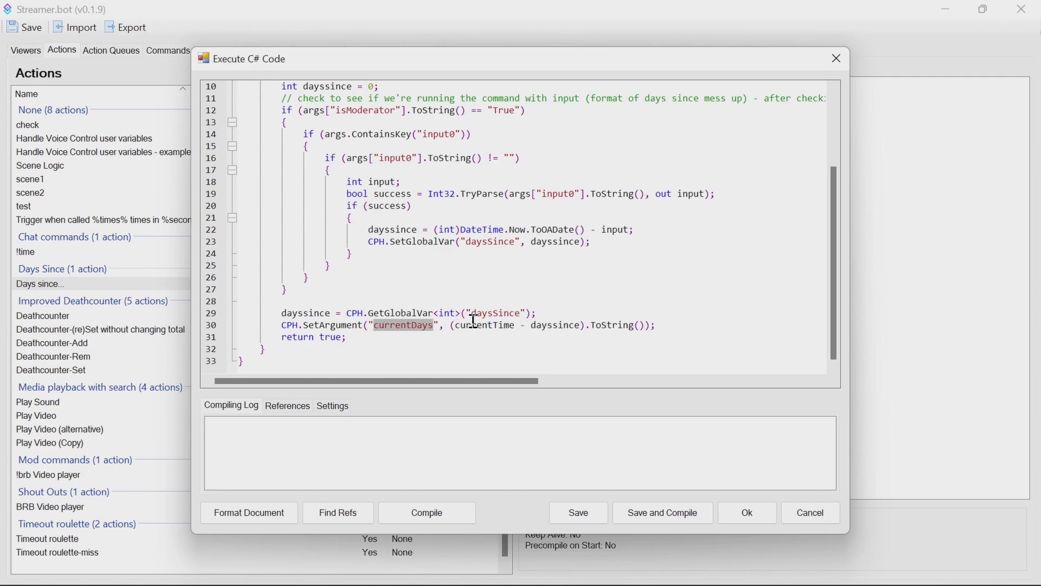
double_click(548, 325)
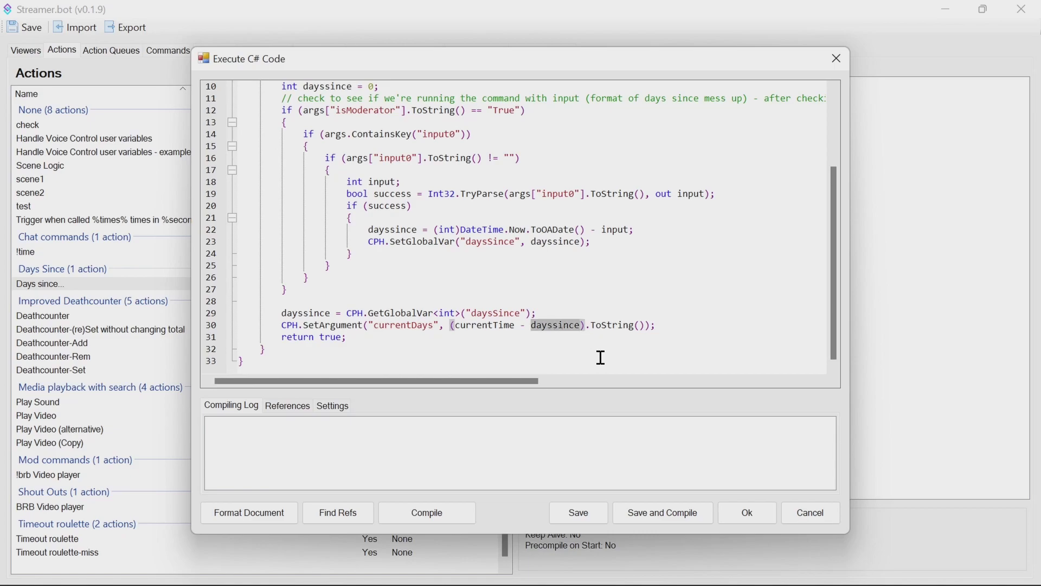
double_click(611, 325)
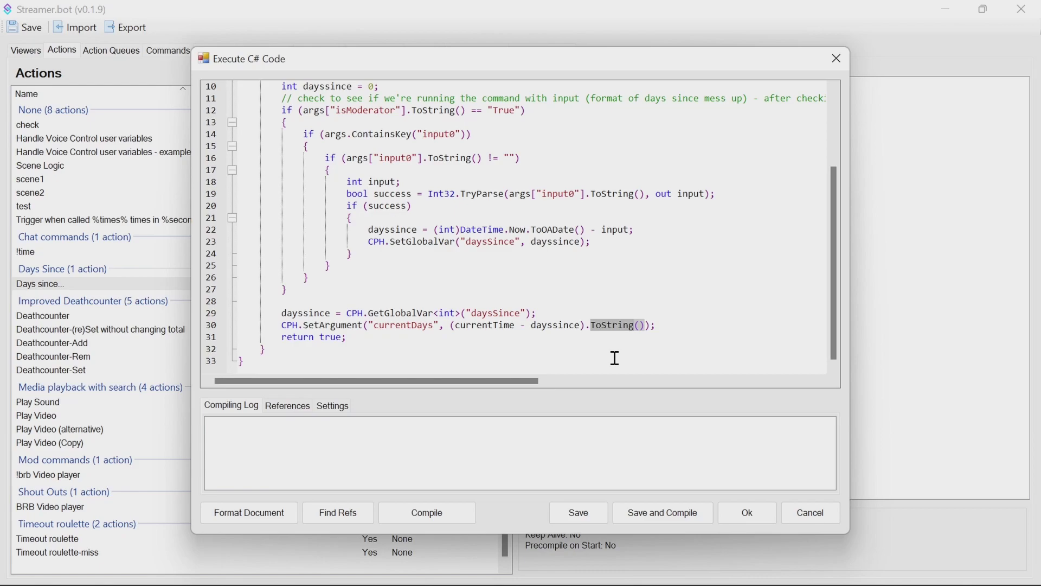
left_click_drag(402, 336, 268, 339)
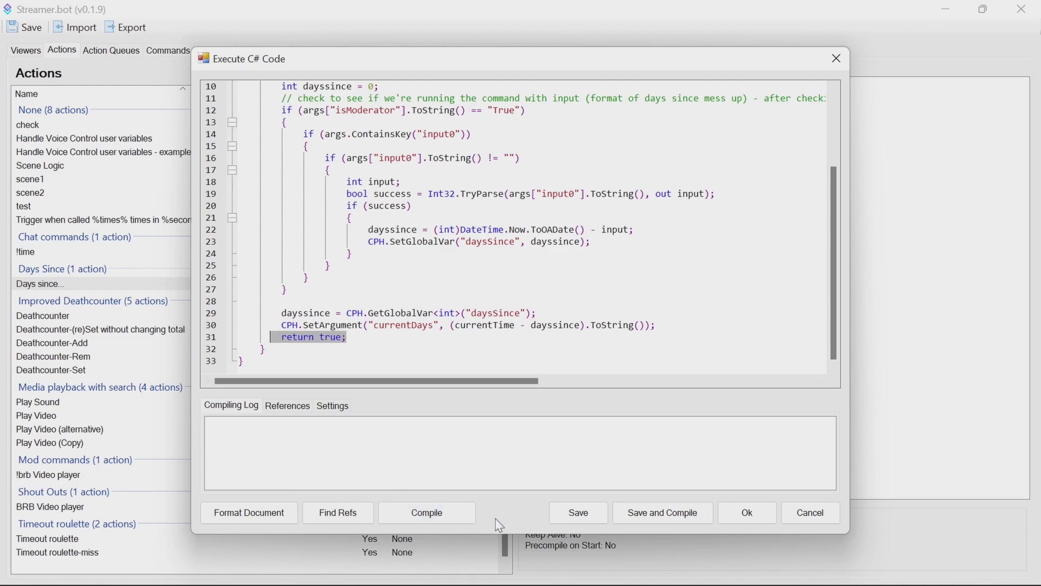